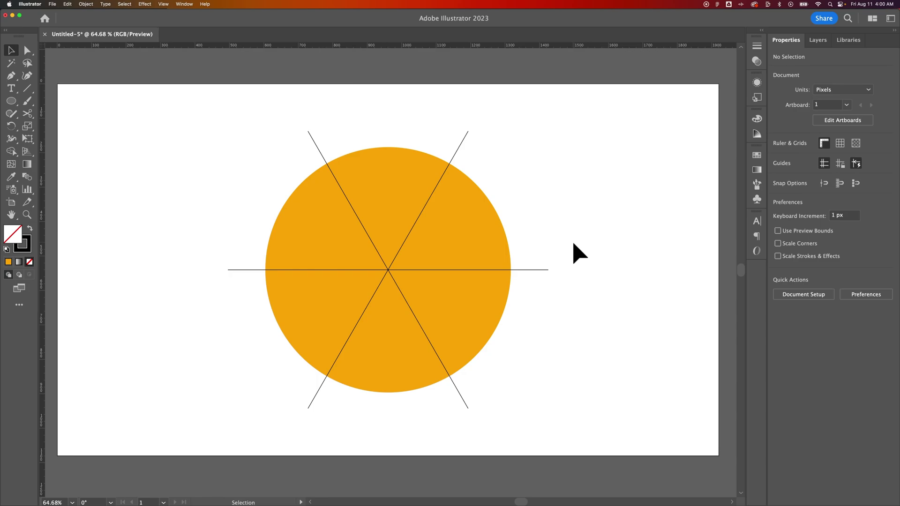
Step: Select the circle with its three lines and split them with Pathfinder Divide
drag(526, 204, 304, 313)
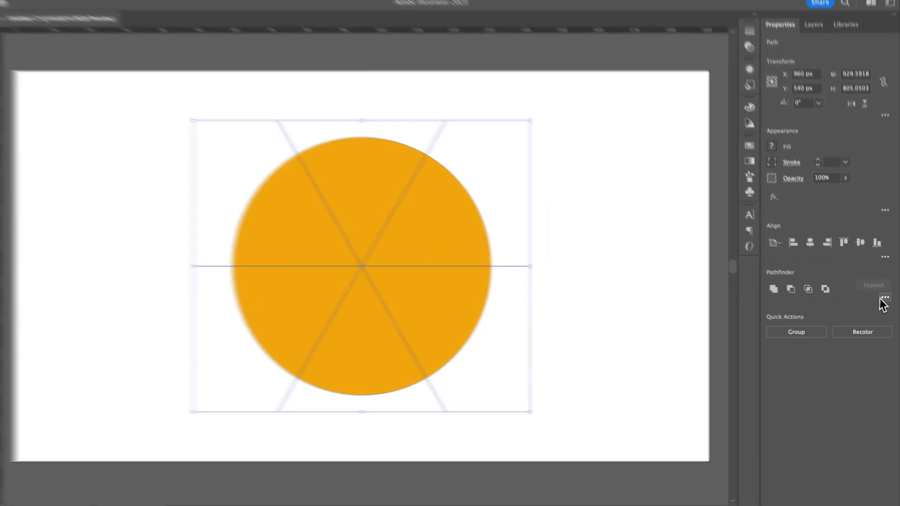
click(883, 298)
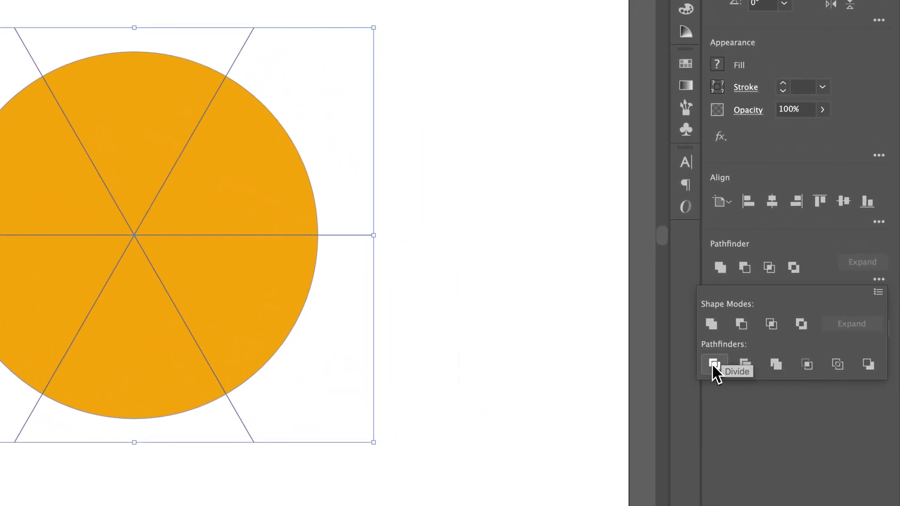
click(714, 368)
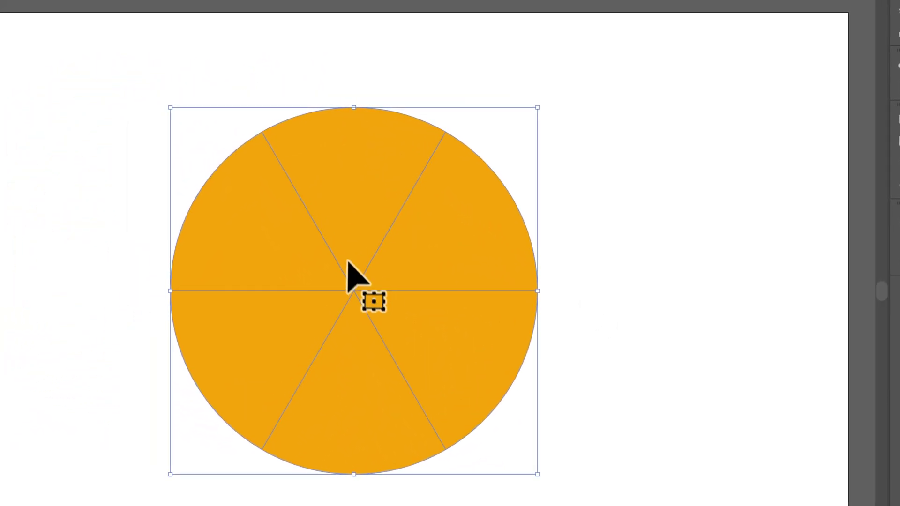
Step: Ungroup the divided pieces and pull the top slice slightly upward
right_click(364, 227)
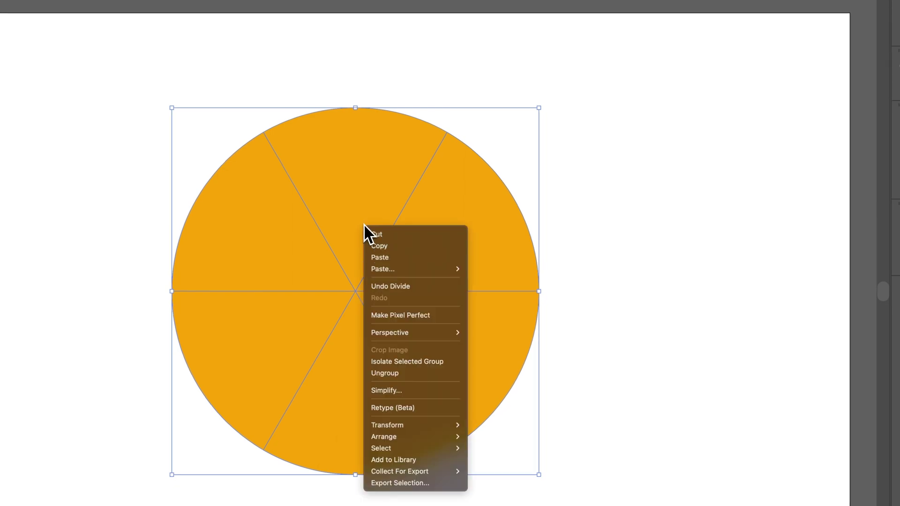
click(388, 373)
click(556, 234)
drag(391, 154, 349, 122)
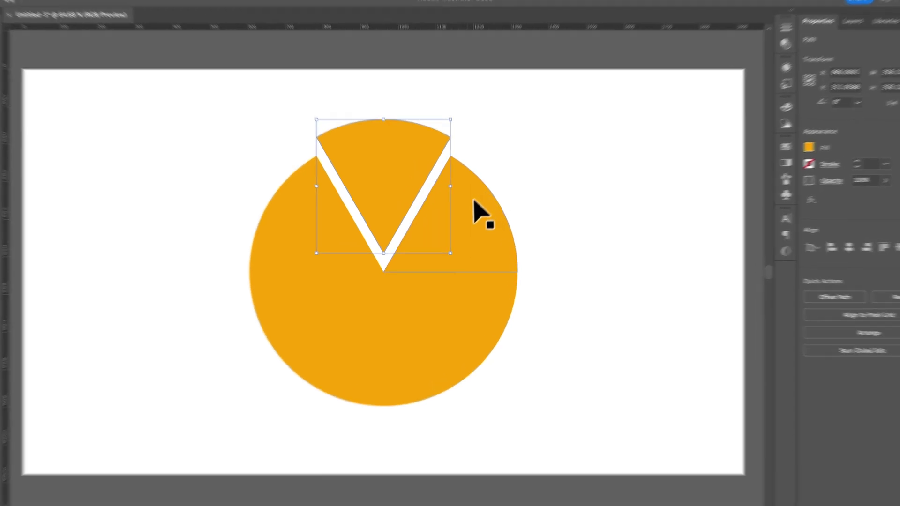
Step: Pull the upper-right and lower-right slices outward and select both right-hand slices
drag(478, 222, 485, 216)
mouse_move(467, 300)
mouse_down()
mouse_move(483, 317)
mouse_move(477, 303)
mouse_up()
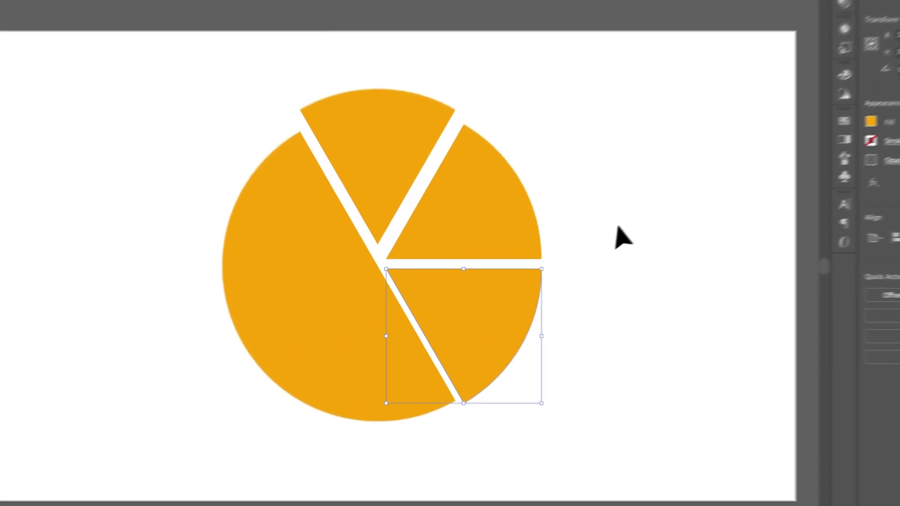
drag(578, 236, 457, 336)
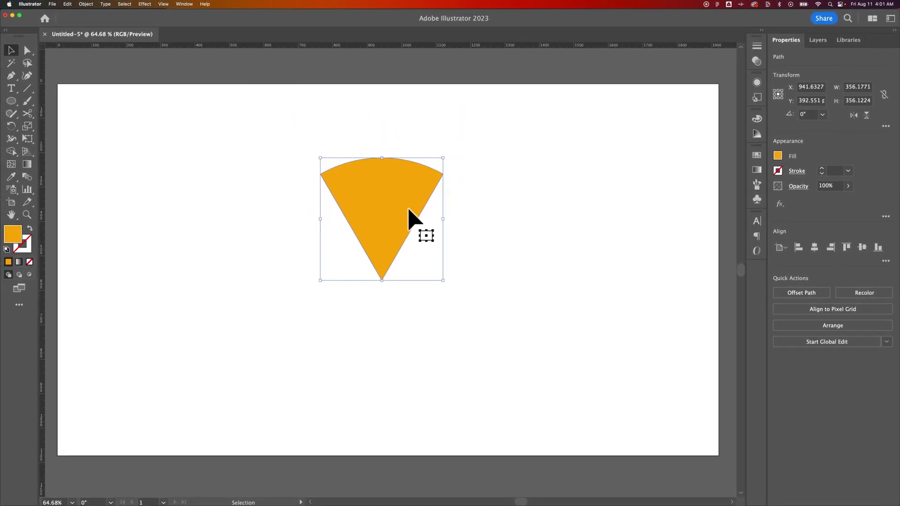
Step: Nudge the remaining wedge up-left and apply Object > Repeat > Radial to it
mouse_move(398, 205)
mouse_down()
mouse_move(392, 190)
mouse_move(393, 199)
mouse_up()
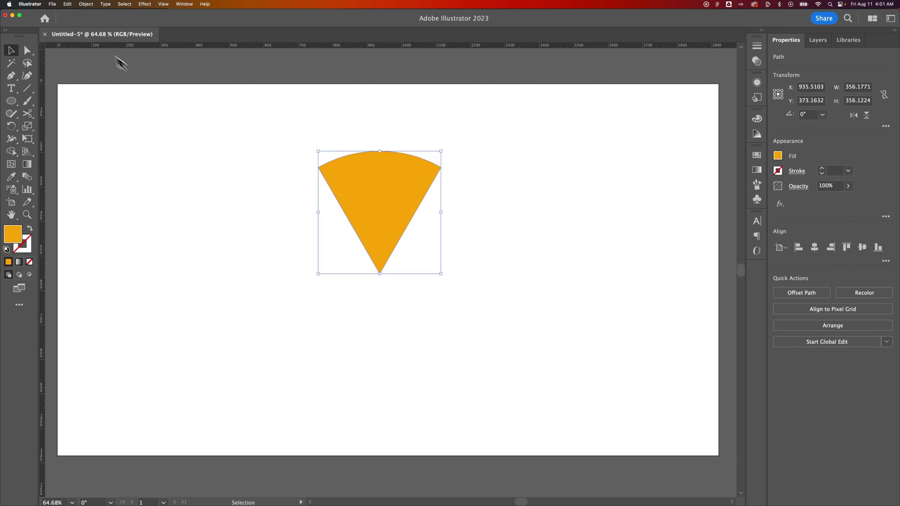
click(85, 5)
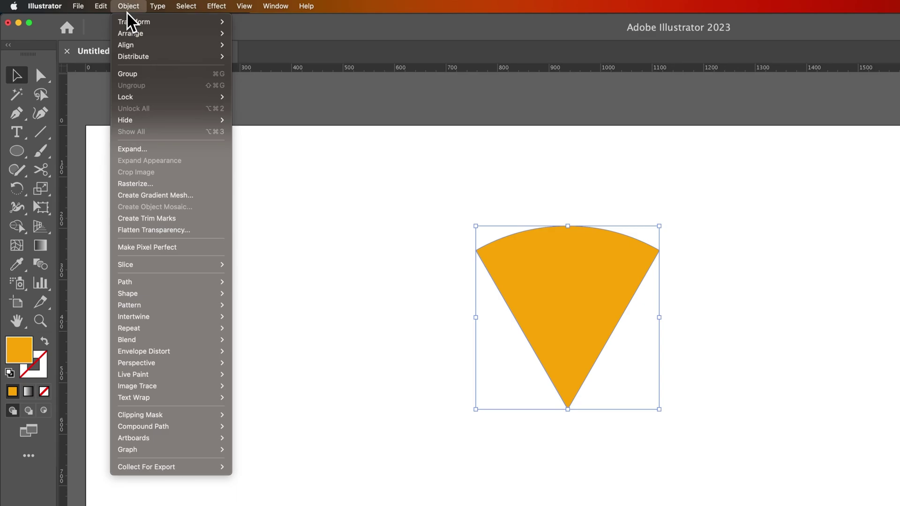
mouse_move(171, 337)
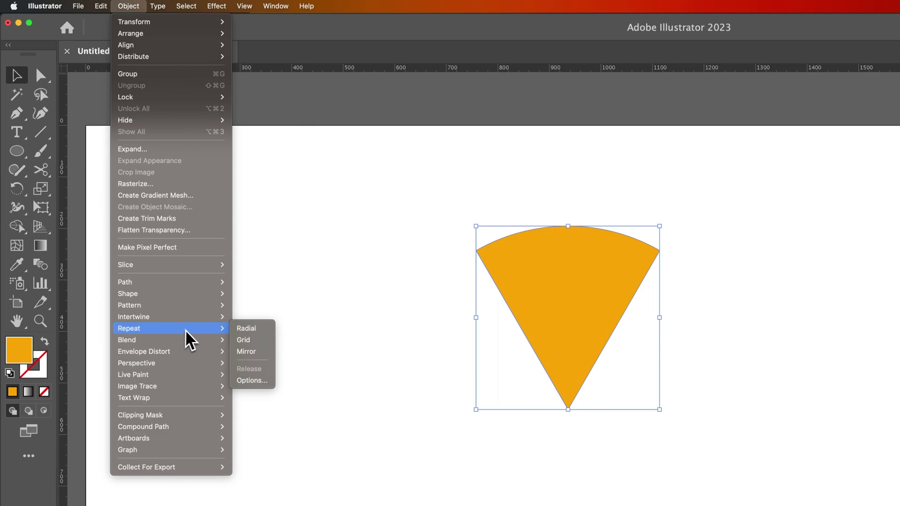
click(252, 330)
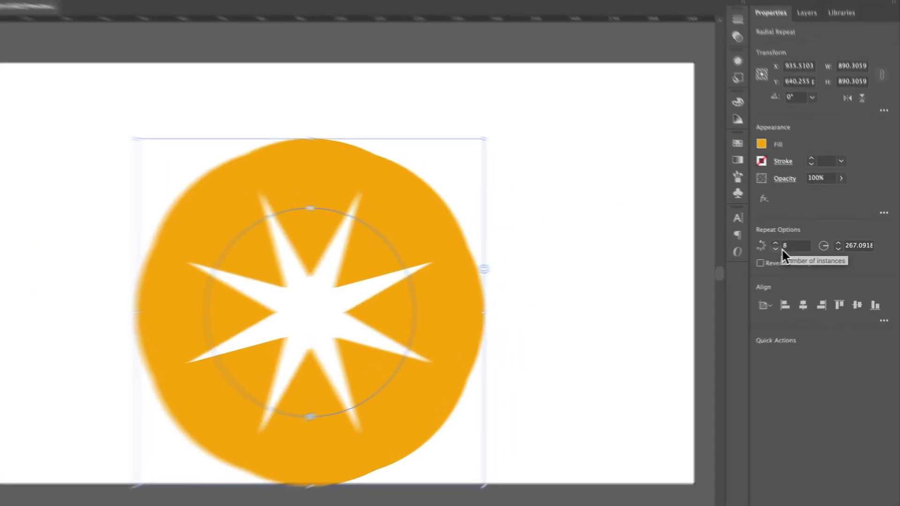
Step: Reduce the radial repeat to 6 instances and enter a 272 px radius
click(791, 248)
click(736, 250)
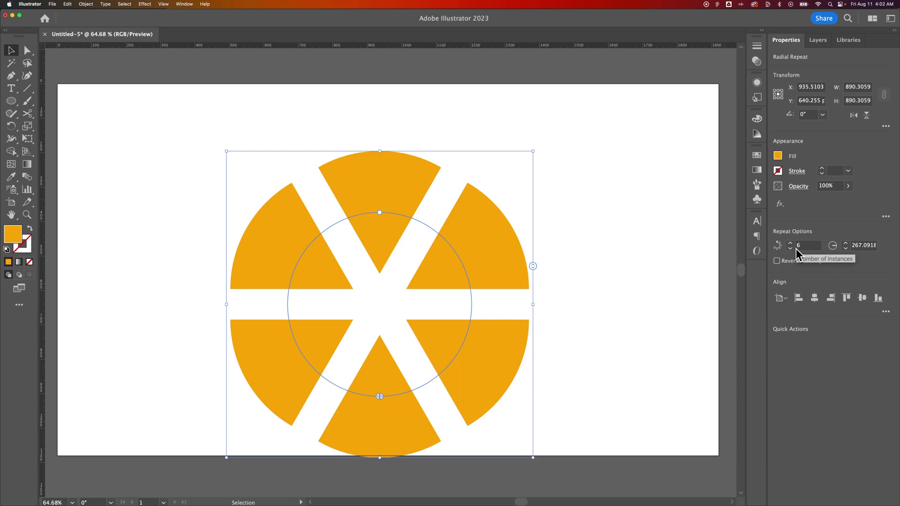
click(864, 245)
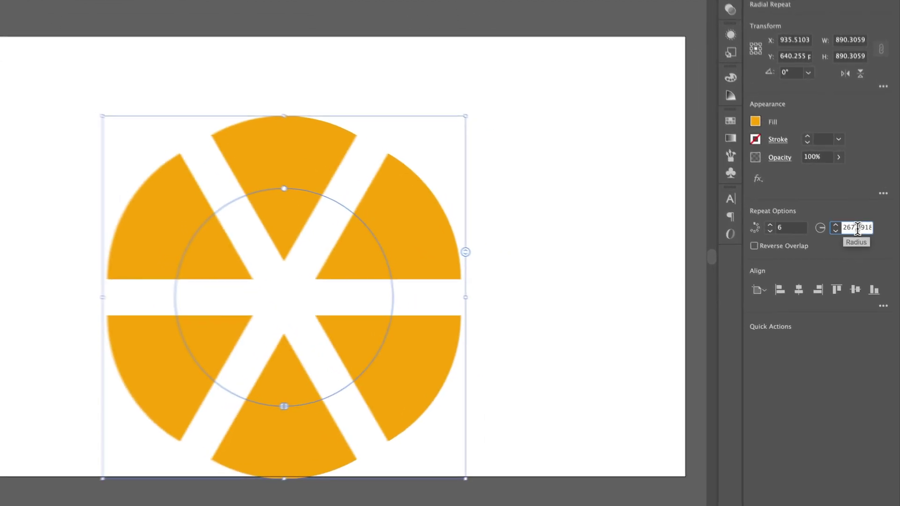
text(272)
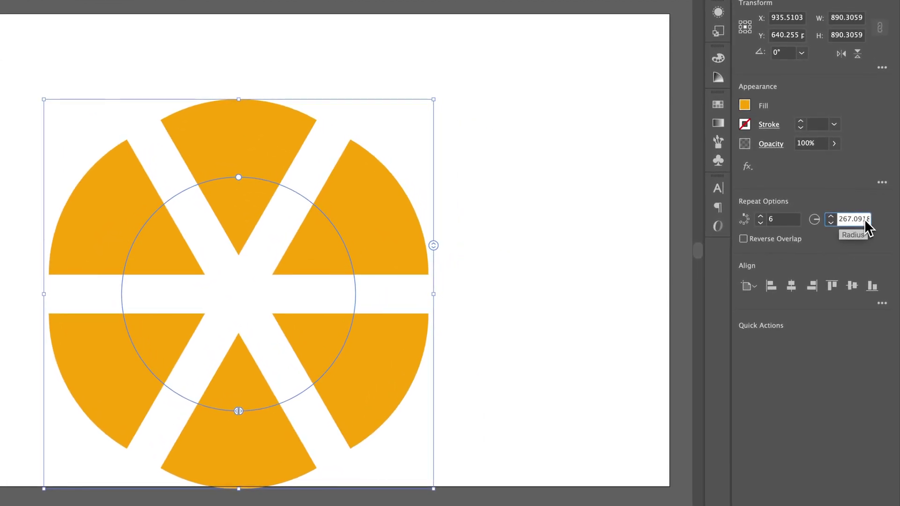
key(Return)
Step: Step the radius with arrow keys down to 180 px, then up to 211 px
key(Up)
key(Up)
key(Up)
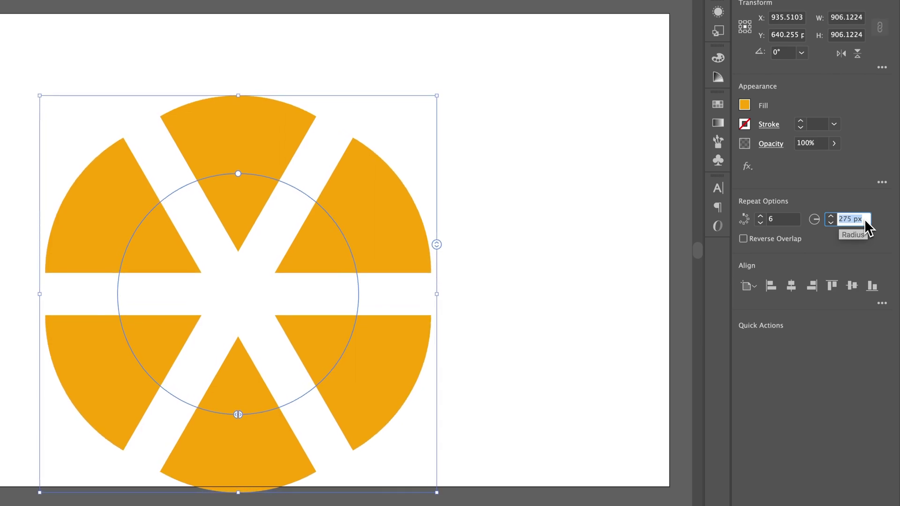
key(Down)
key(Down)
key(Down)
key(Down)
key(Down)
key(Down)
key(Down)
key(Down)
key(Down)
key(Down)
key(Down)
key(Down)
key(Down)
key(Down)
key(Down)
key(Down)
key(Down)
key(Down)
key(Down)
key(Down)
key(Down)
key(Down)
key(Down)
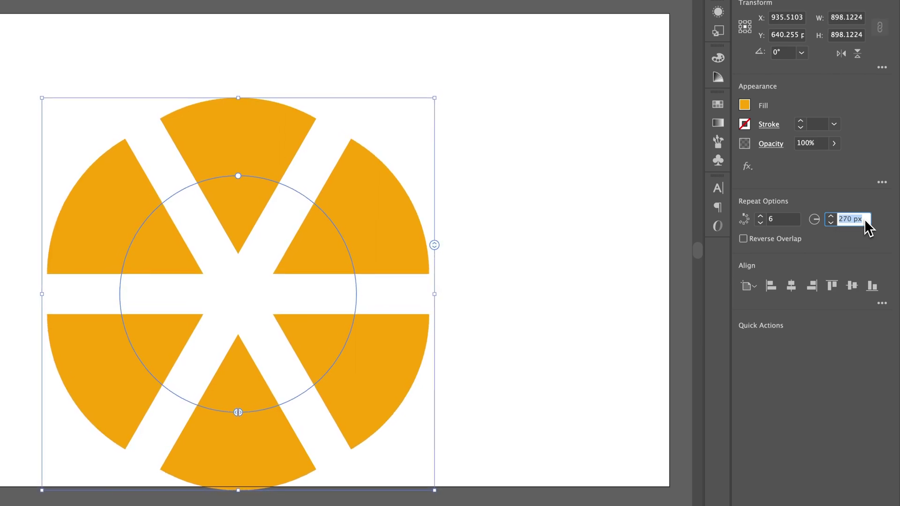
key(Down)
key(Down)
key(Down)
key(Down)
key(Down)
key(Down)
key(Down)
key(Down)
key(Down)
key(Down)
key(Down)
key(Down)
key(Down)
key(Down)
key(Down)
key(Down)
key(Down)
key(Down)
key(Down)
key(Down)
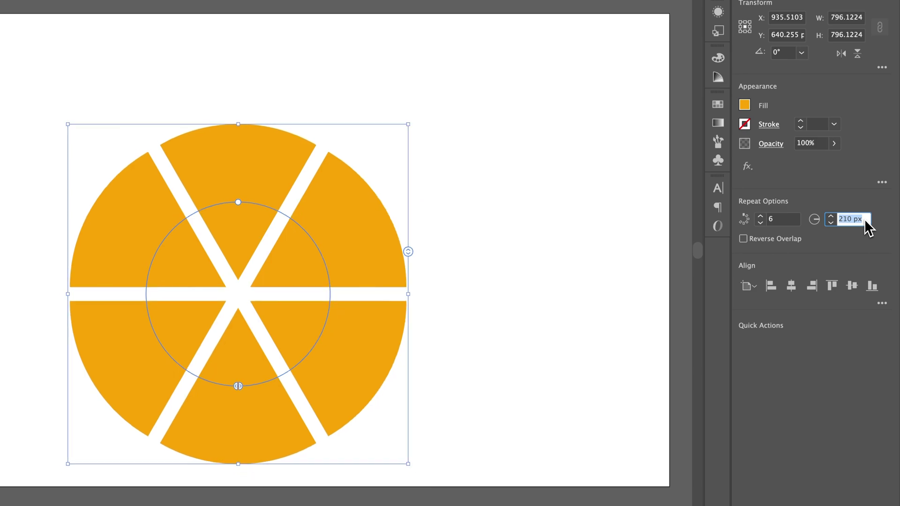
key(Up)
key(Up)
key(Up)
key(Up)
key(Up)
key(Up)
key(Up)
key(Up)
key(Up)
key(Up)
key(Up)
key(Up)
key(Up)
key(Up)
key(Up)
key(Up)
key(Up)
key(Up)
key(Up)
key(Up)
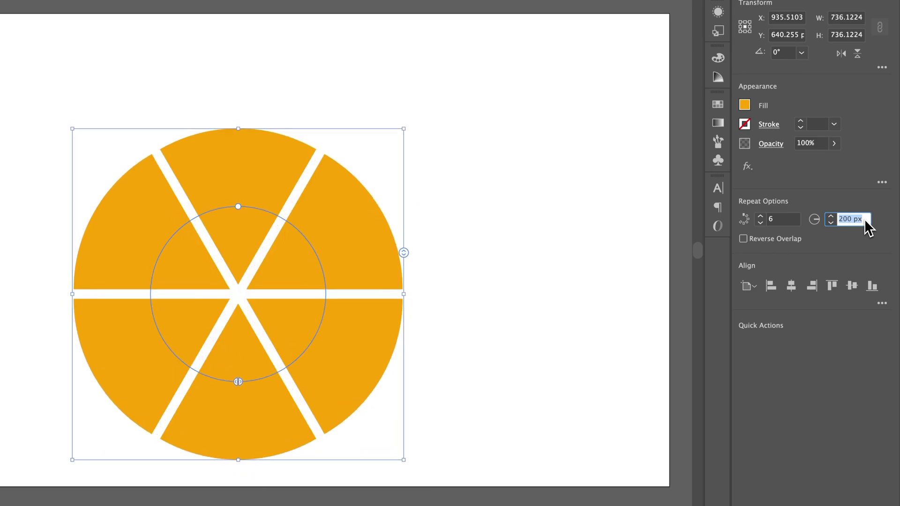
key(Down)
key(Down)
key(Down)
key(Down)
key(Down)
key(Down)
key(Down)
key(Down)
key(Down)
key(Down)
key(Down)
key(Down)
key(Down)
key(Down)
key(Down)
key(Down)
key(Down)
key(Down)
key(Down)
key(Down)
key(Down)
key(Down)
key(Down)
key(Down)
key(Down)
key(Down)
key(Down)
key(Down)
key(Down)
key(Down)
key(Down)
key(Down)
key(Down)
key(Down)
key(Down)
key(Down)
key(Down)
key(Down)
key(Down)
key(Down)
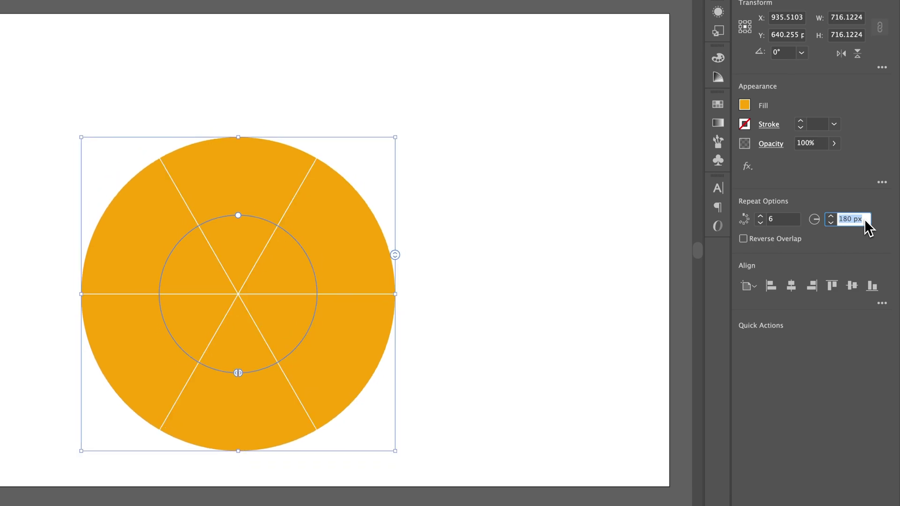
key(Down)
key(Down)
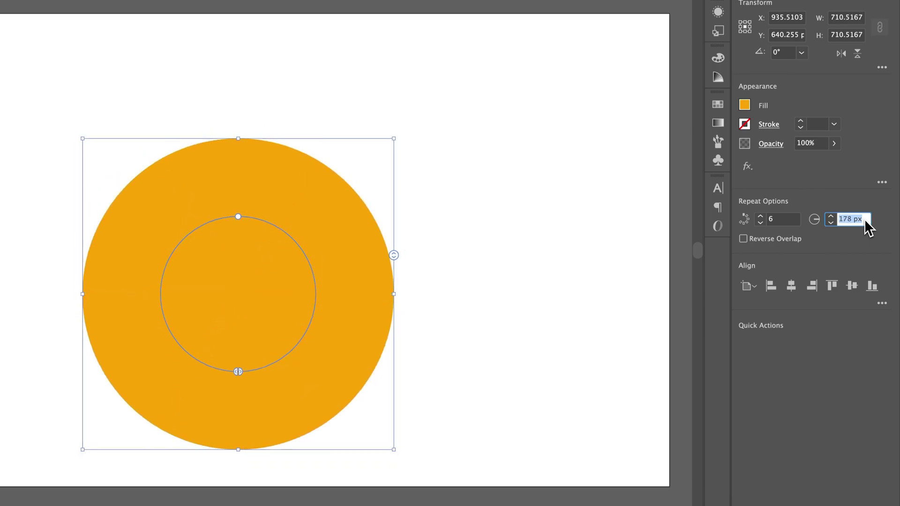
key(Up)
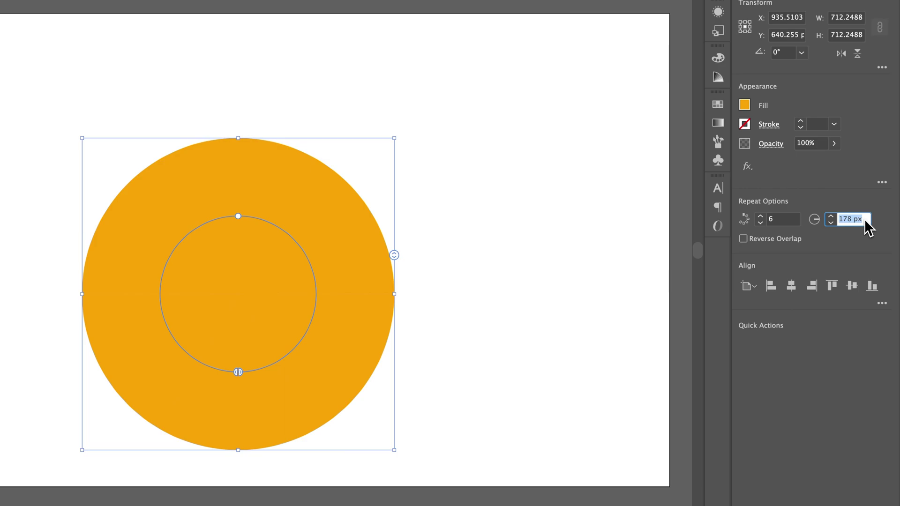
key(Up)
key(Up)
key(Up)
key(Up)
key(Up)
key(Up)
key(Up)
key(Up)
key(Up)
key(Up)
key(Up)
key(Up)
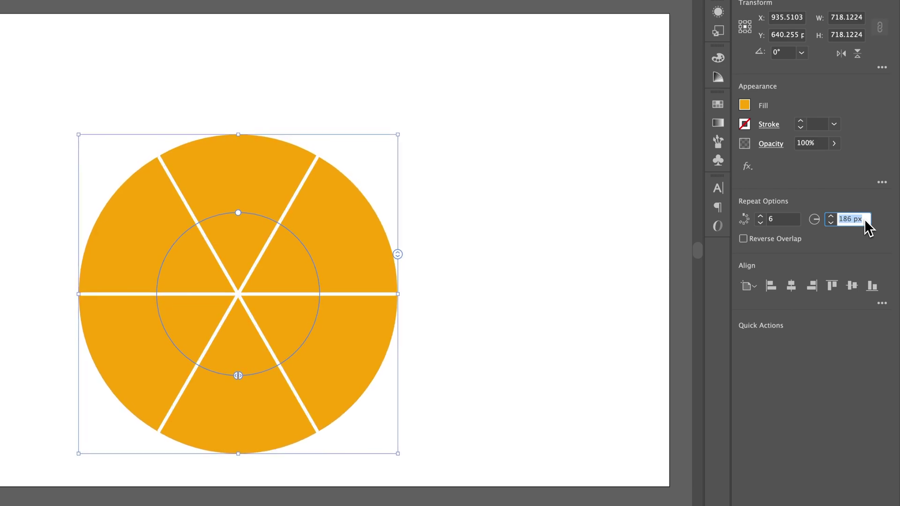
key(Up)
key(Up)
key(Up)
key(Up)
key(Up)
key(Up)
key(Up)
key(Up)
key(Up)
key(Up)
key(Up)
key(Up)
key(Up)
key(Up)
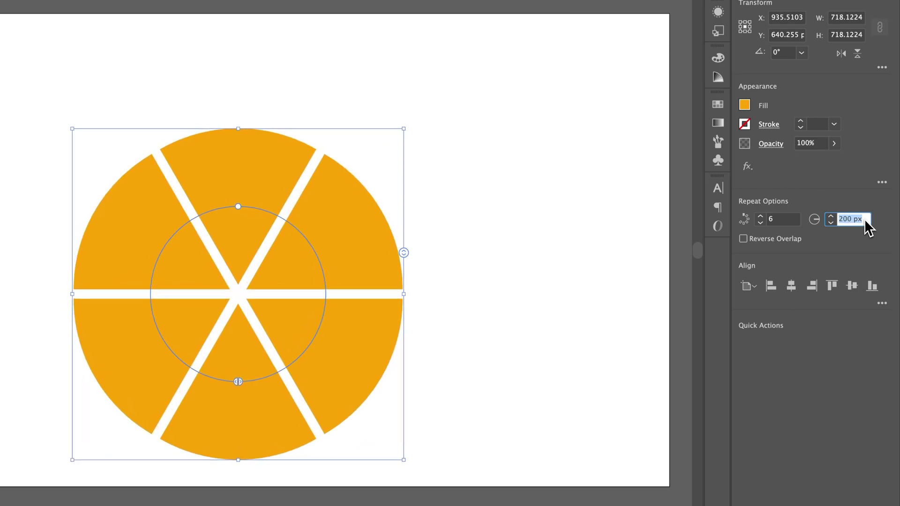
key(Up)
key(Up)
key(Up)
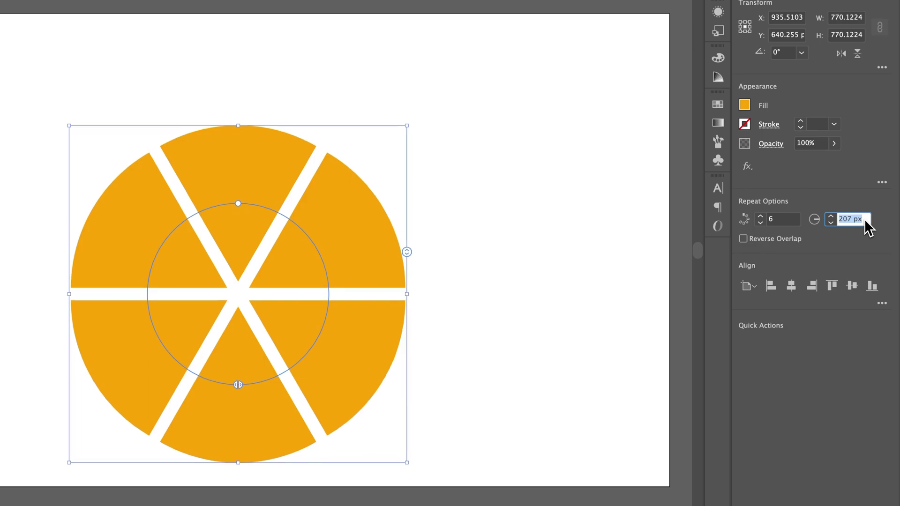
key(Up)
key(Up)
key(Up)
key(Up)
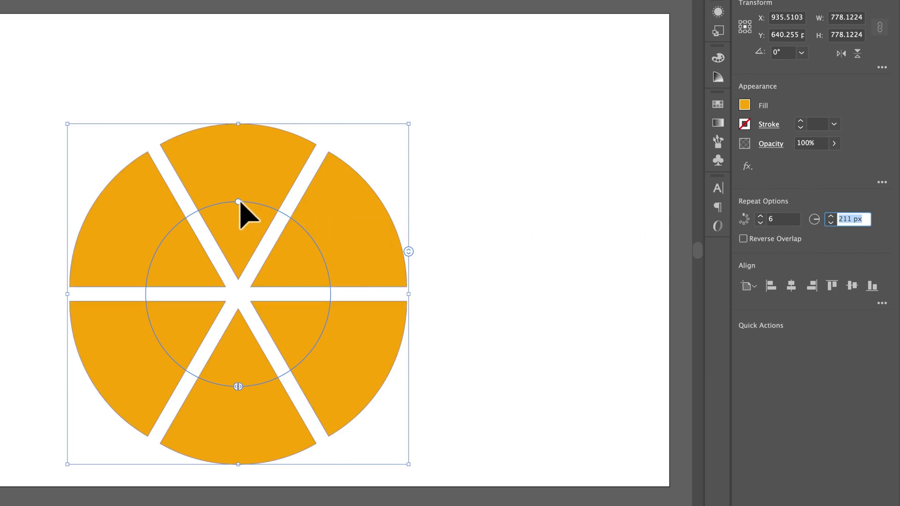
Step: Drag the radius handle out, then inward to about 213.58 px
drag(238, 202, 238, 189)
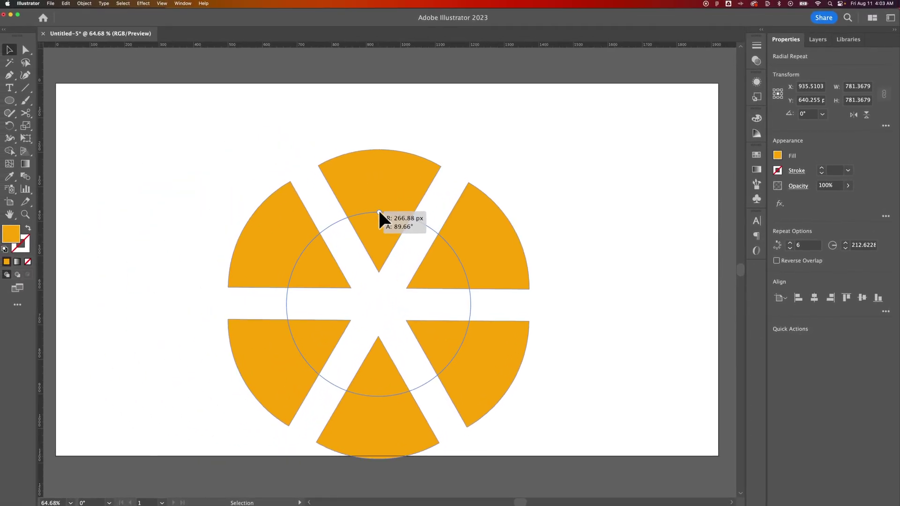
mouse_move(379, 211)
mouse_down()
mouse_move(379, 200)
mouse_move(379, 233)
mouse_move(379, 220)
mouse_up()
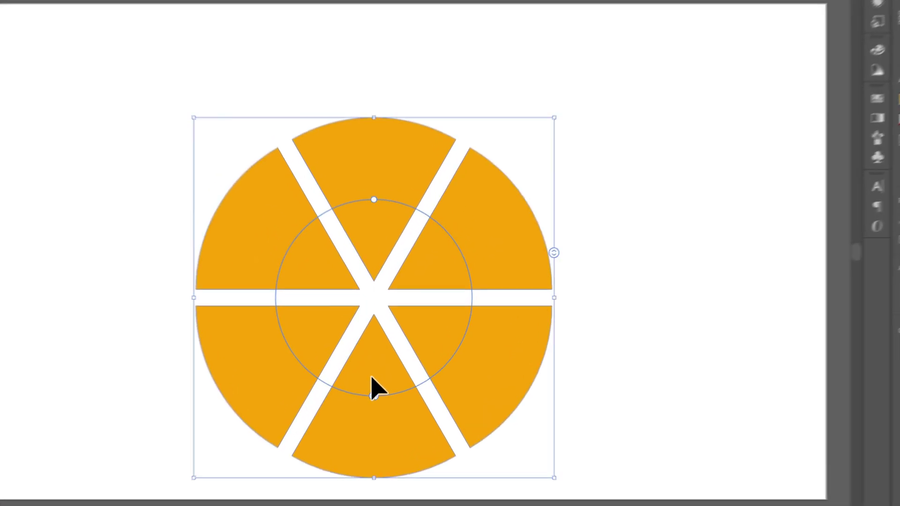
Step: Drag the top radius handle in and out until the radius reads about 203.77 px
drag(379, 233, 381, 231)
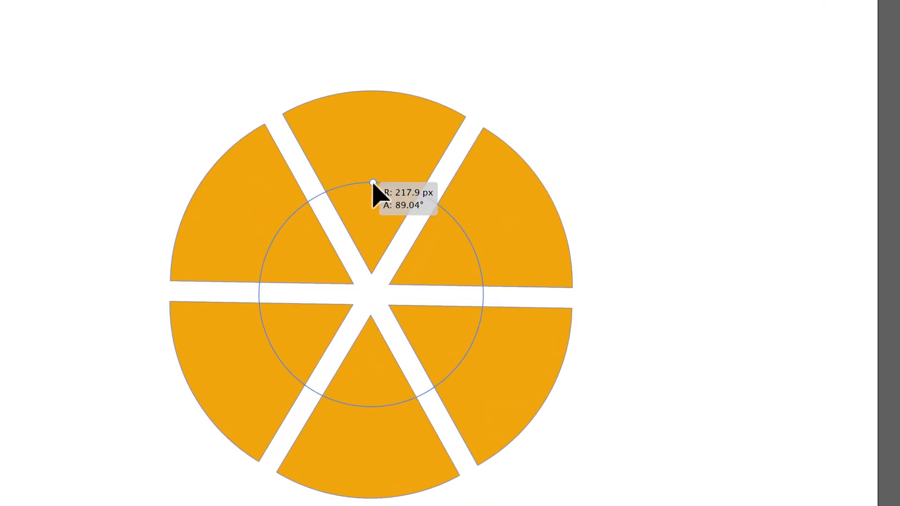
drag(373, 183, 372, 191)
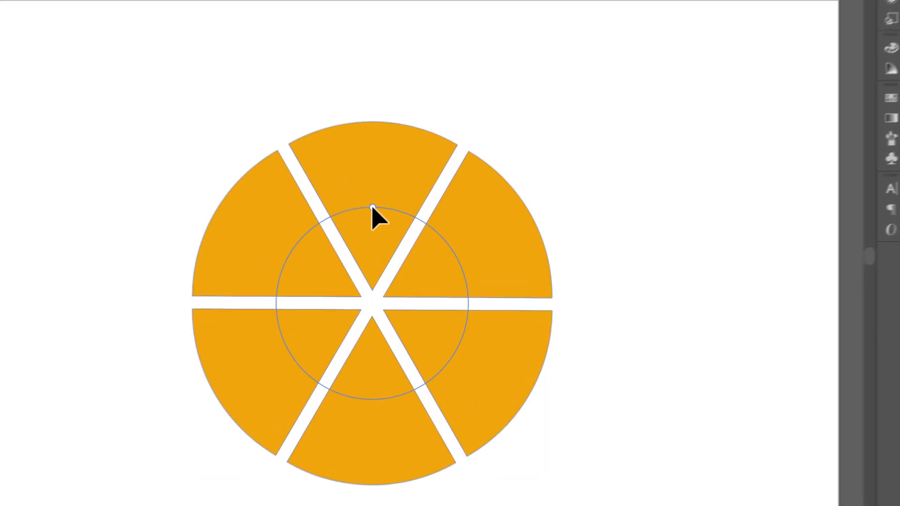
drag(379, 235, 380, 235)
drag(371, 202, 369, 198)
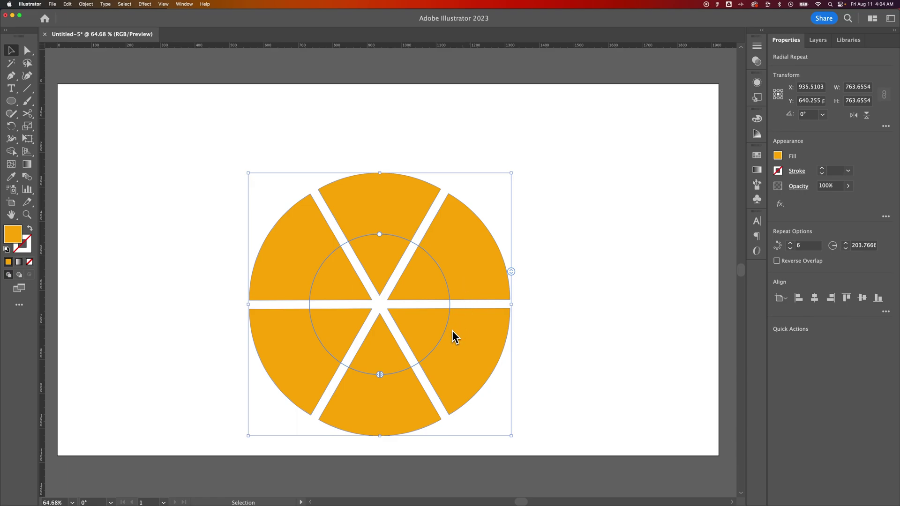
Step: Centre the pie on the artboard and place a duplicate on the left pasteboard
click(536, 284)
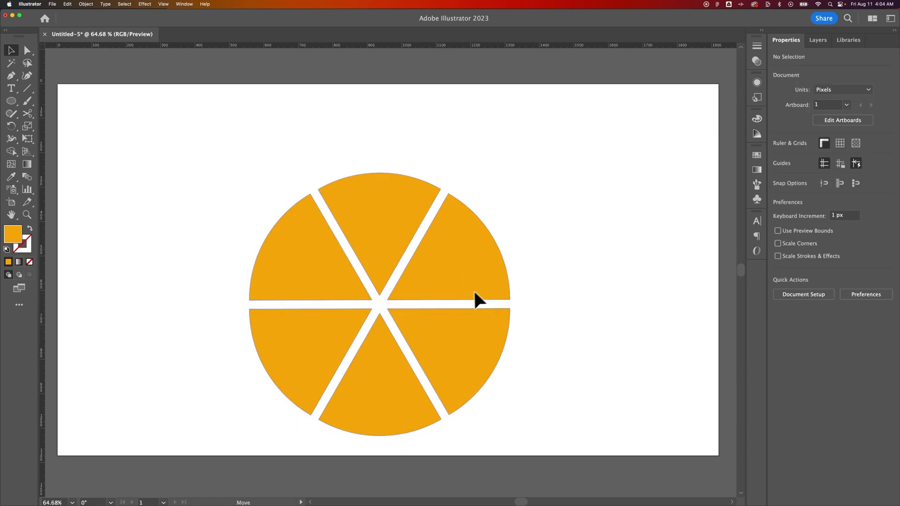
drag(474, 300, 483, 267)
key(super+minus)
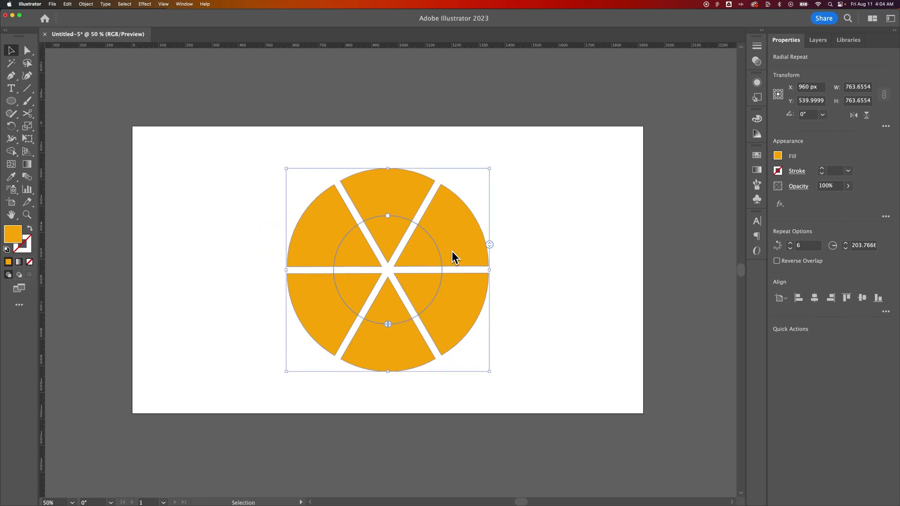
drag(452, 243, 75, 239)
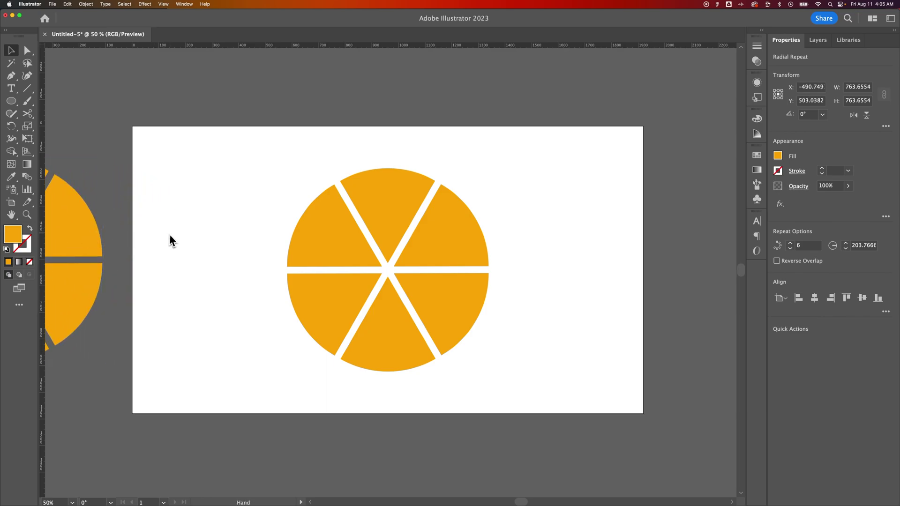
drag(168, 239, 408, 239)
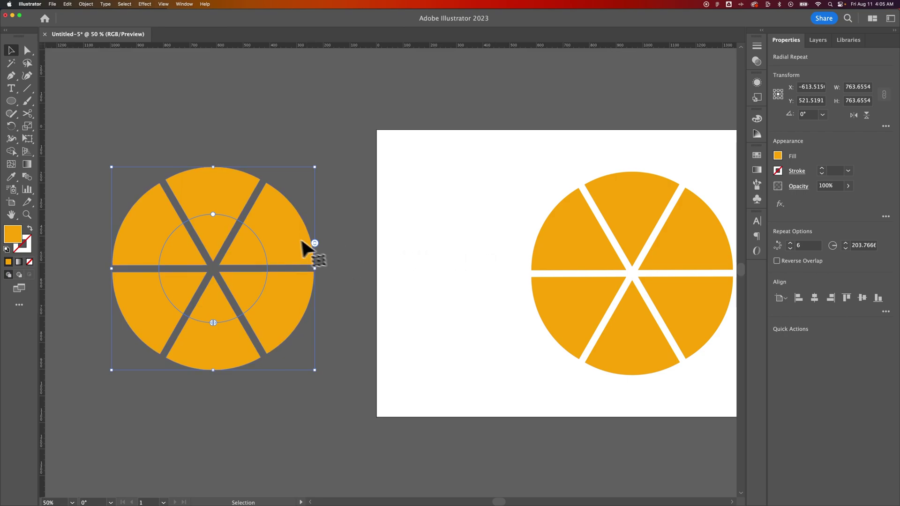
drag(301, 237, 272, 269)
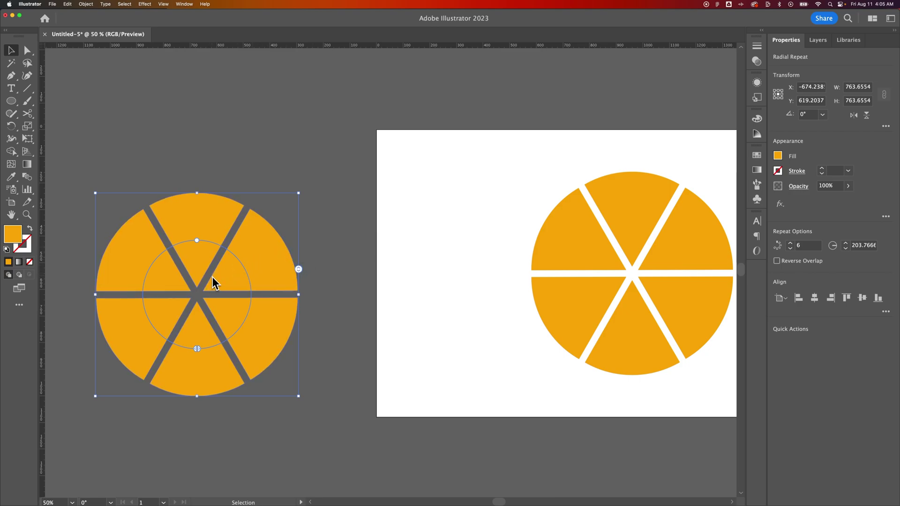
Step: Pan and zoom back to the artboard pie and select it
key(space)
drag(581, 250, 413, 250)
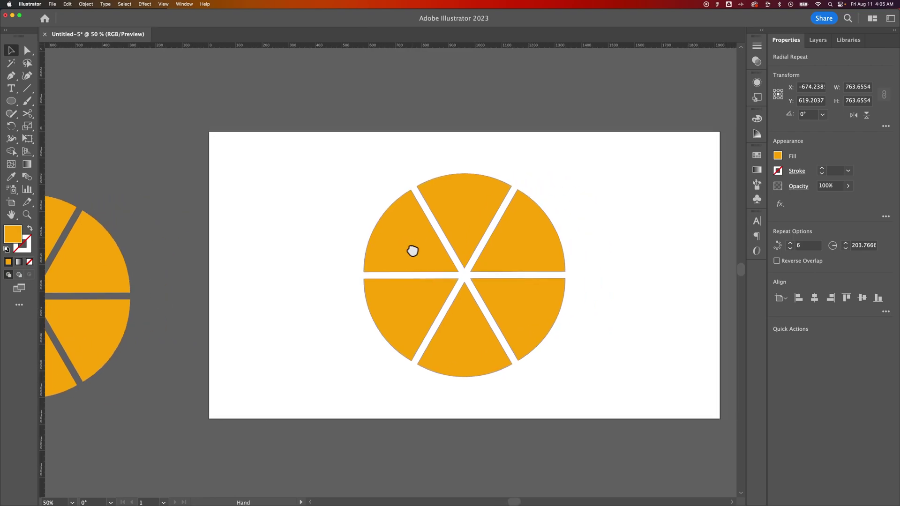
key(super+equal)
drag(516, 251, 214, 289)
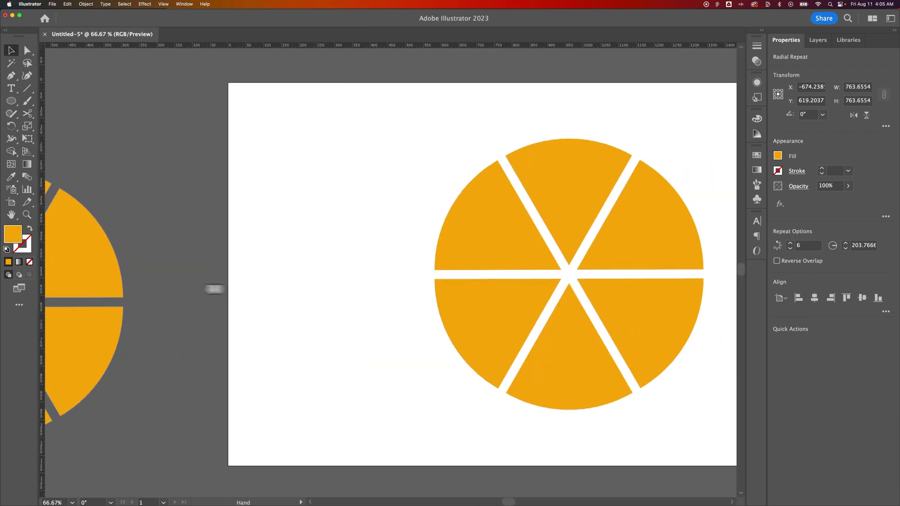
scroll(446, 261, right, 5)
click(488, 238)
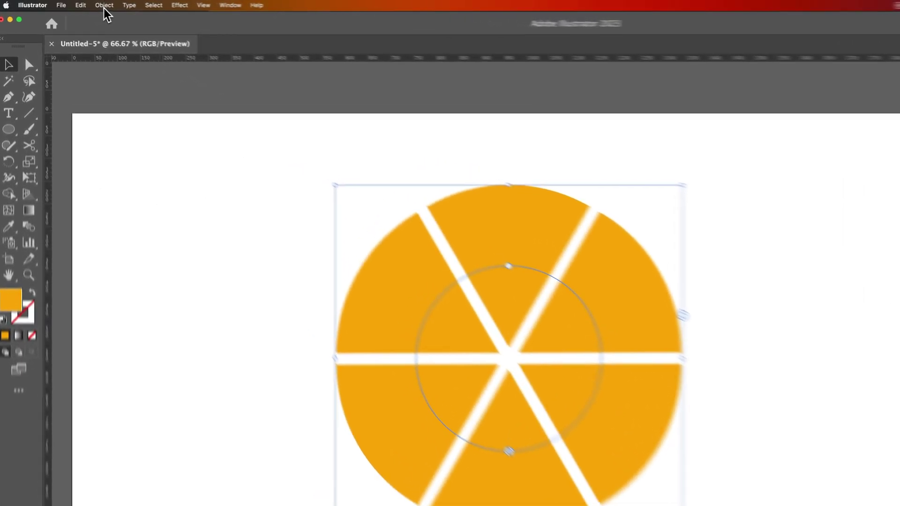
Step: Expand the radial repeat into plain shapes with Object > Expand
click(86, 4)
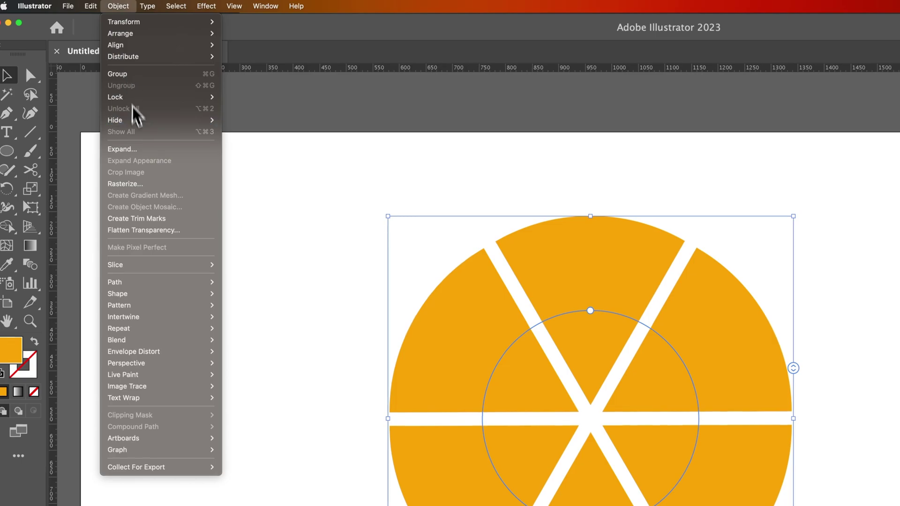
click(127, 149)
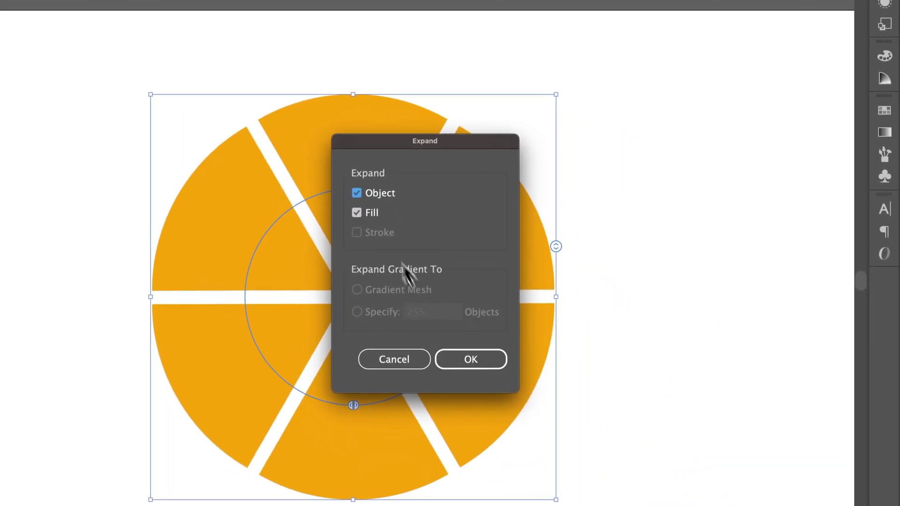
click(470, 361)
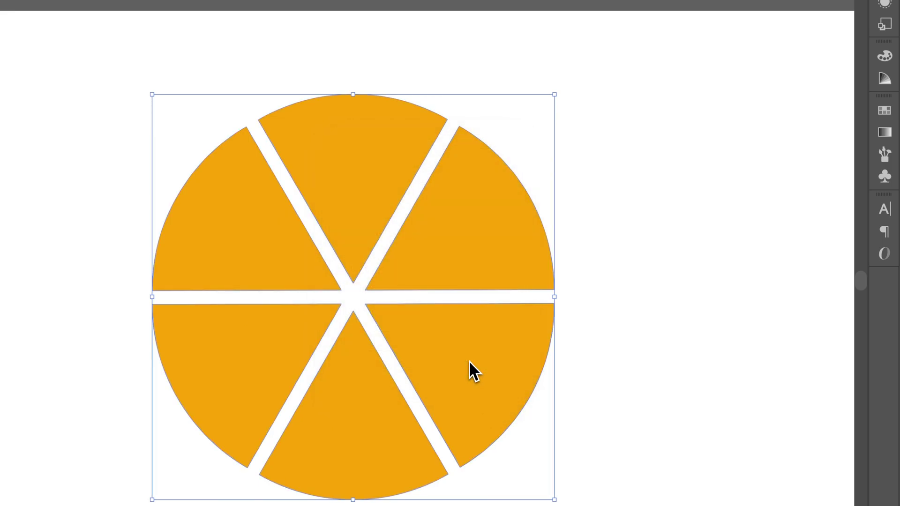
Step: Ungroup the expanded pie and select single slices to confirm they are separate
right_click(349, 187)
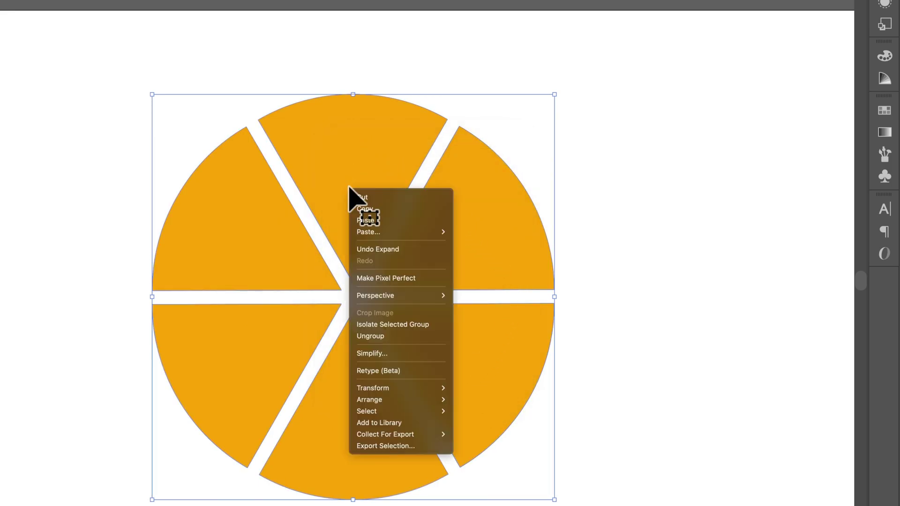
click(389, 339)
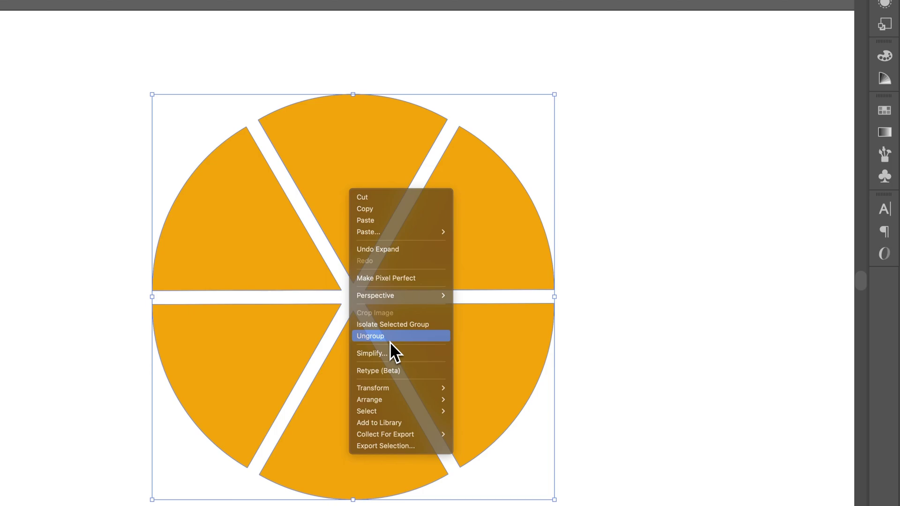
click(510, 215)
click(400, 181)
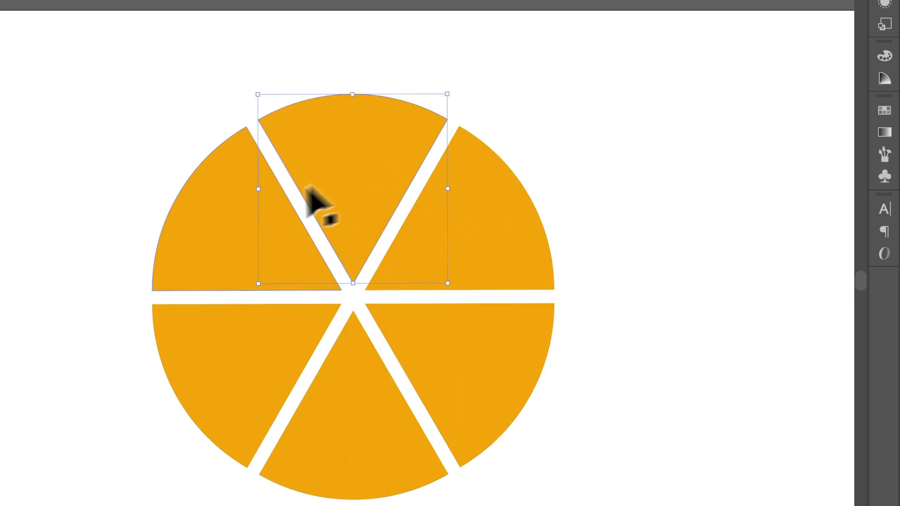
click(272, 239)
click(460, 258)
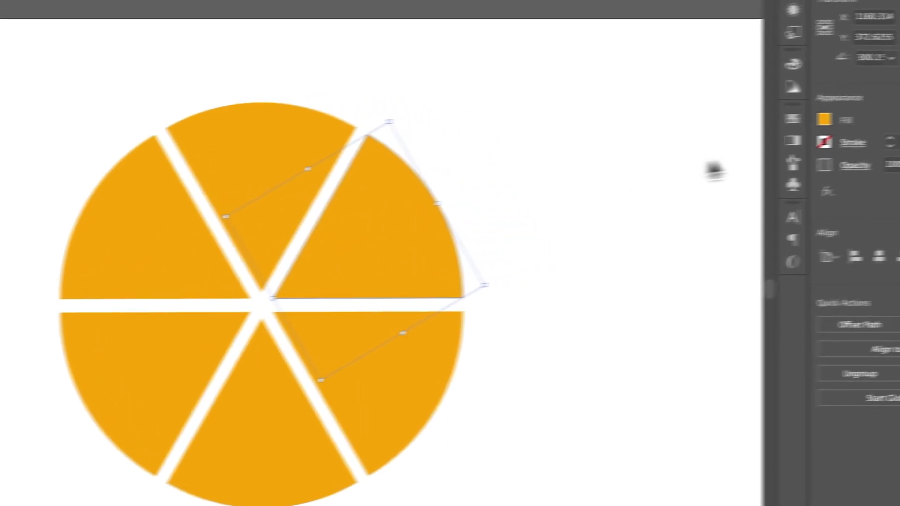
Step: Fill the upper-right slice brown, the lower-right red, and the bottom slice magenta
click(754, 126)
click(672, 206)
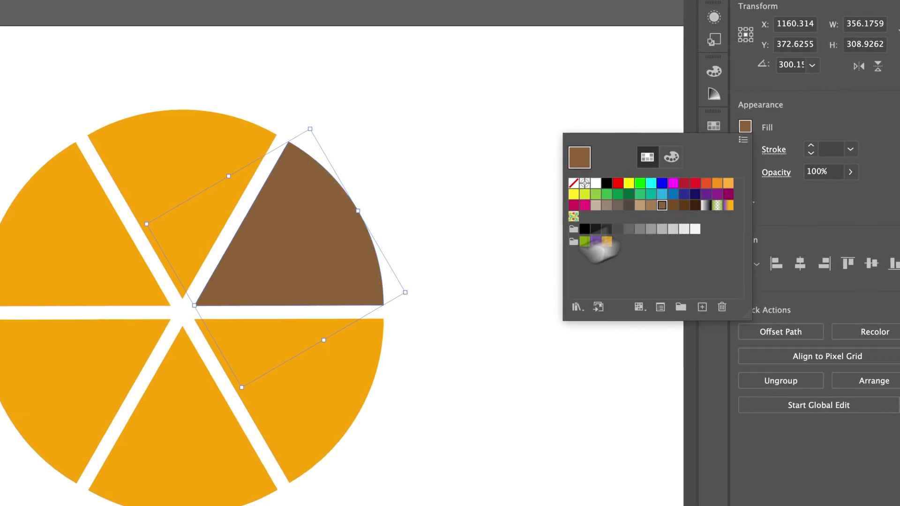
click(381, 355)
click(378, 355)
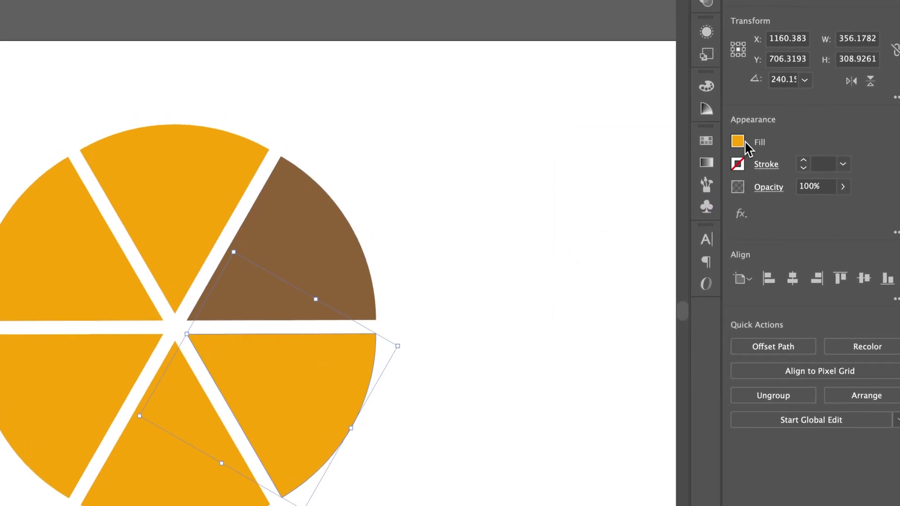
click(744, 126)
click(679, 201)
click(276, 373)
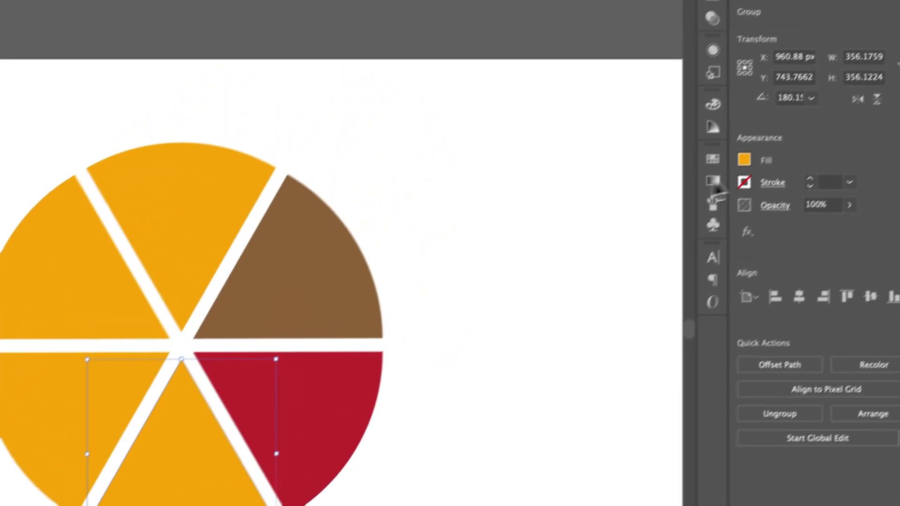
click(823, 86)
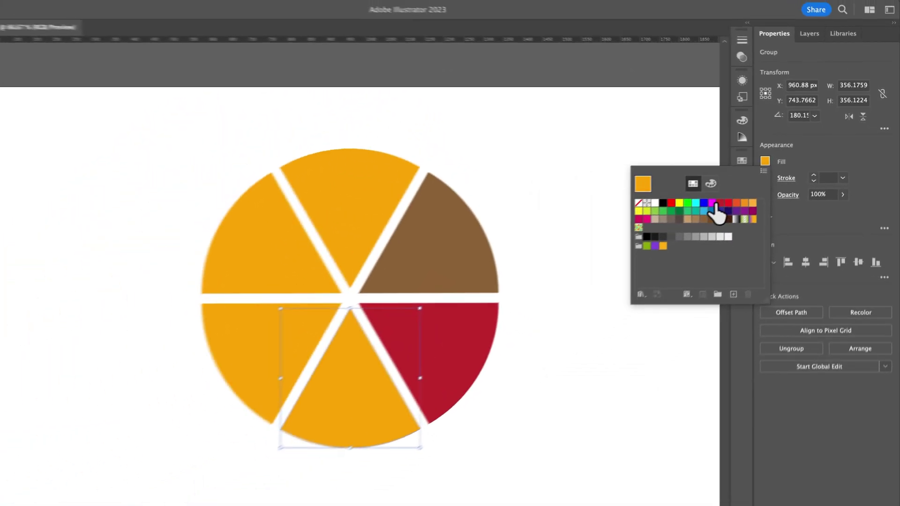
click(712, 204)
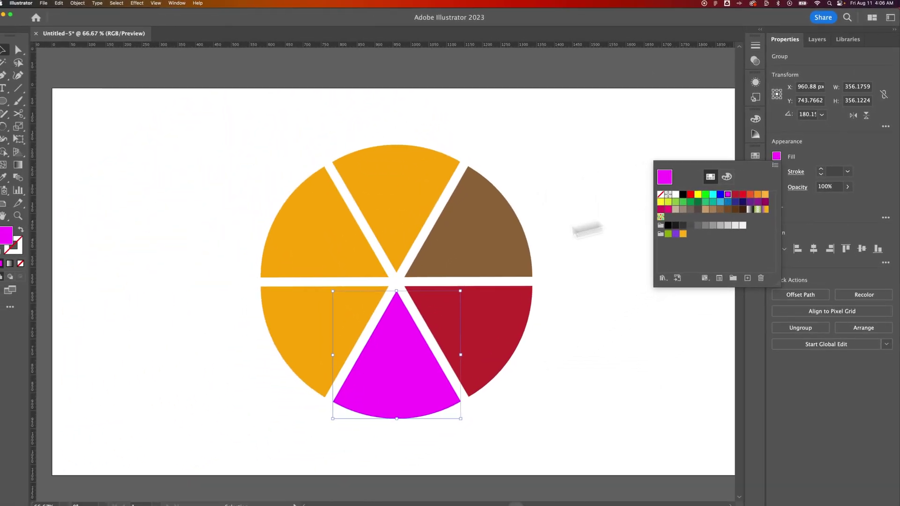
Step: Fill the lower-left slice cyan and the upper-left slice yellow, then deselect
click(220, 351)
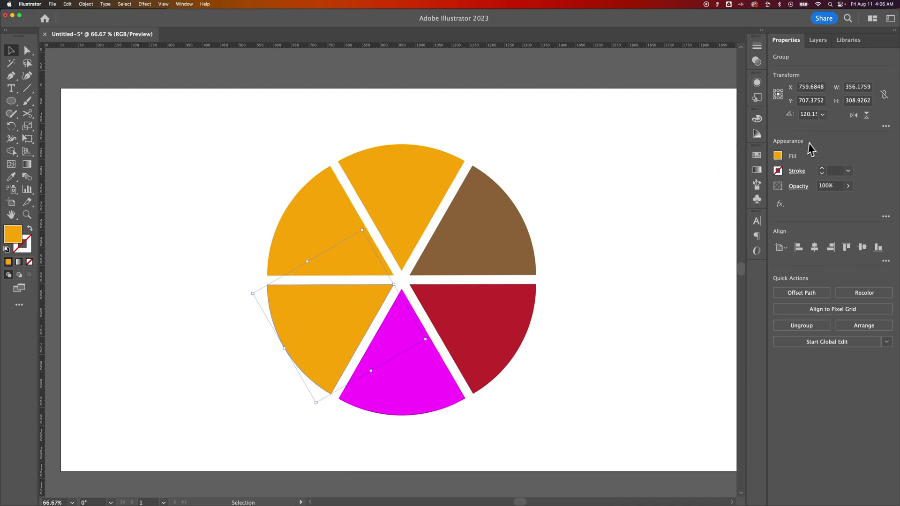
click(777, 156)
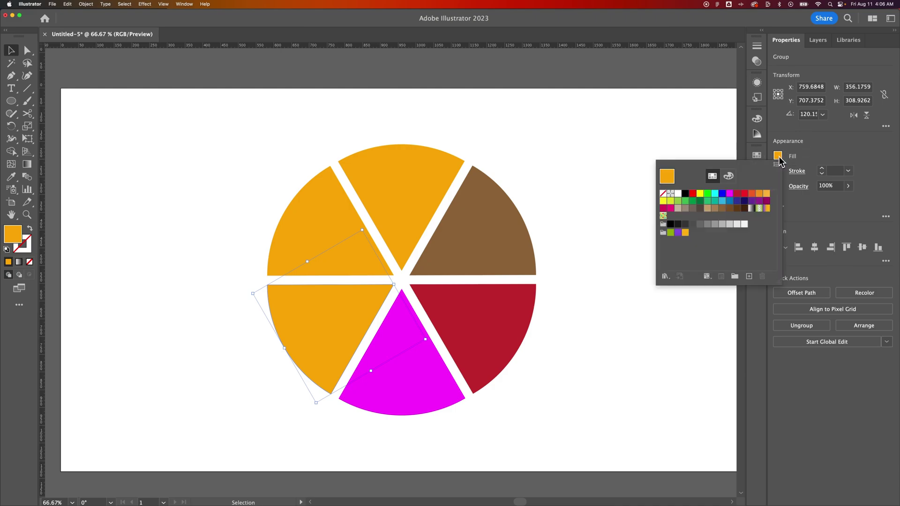
click(715, 193)
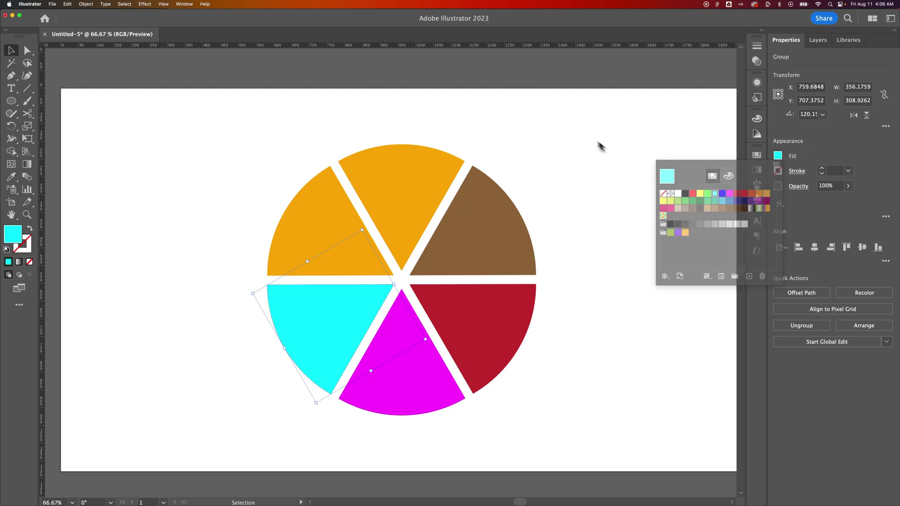
click(574, 192)
click(314, 217)
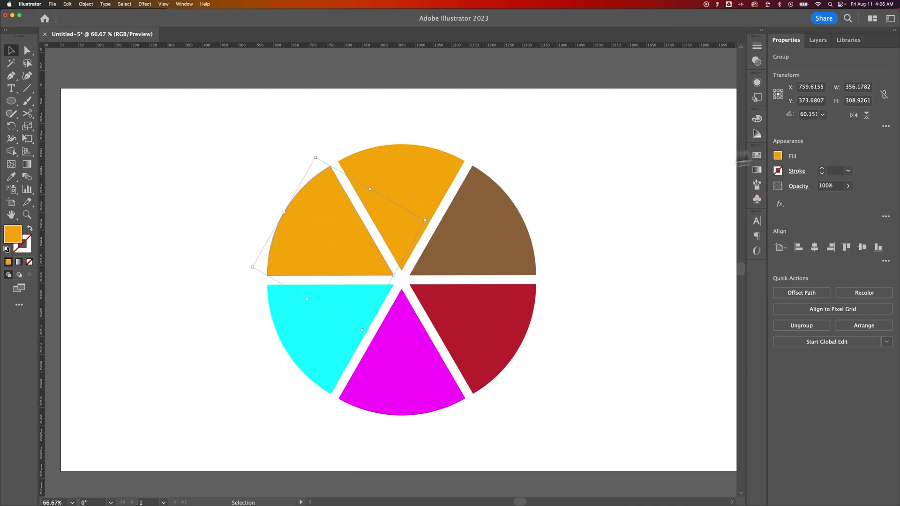
click(779, 156)
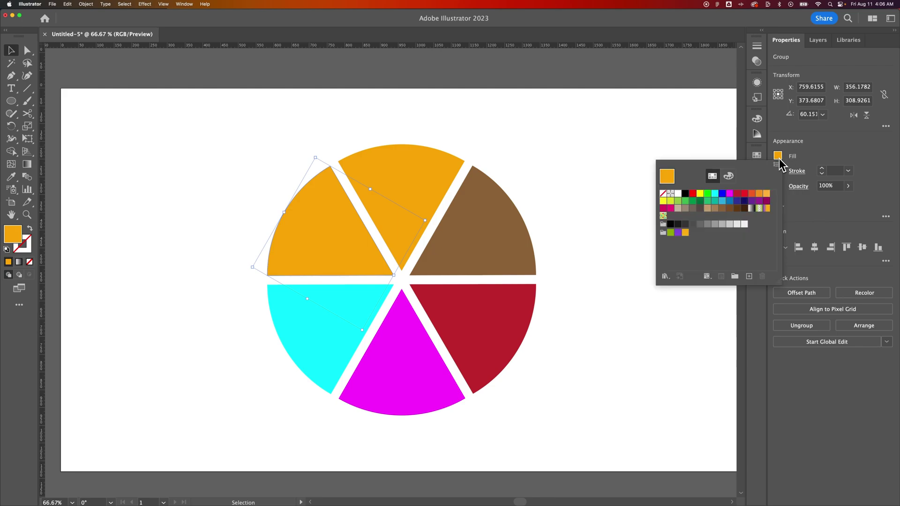
click(700, 193)
click(583, 212)
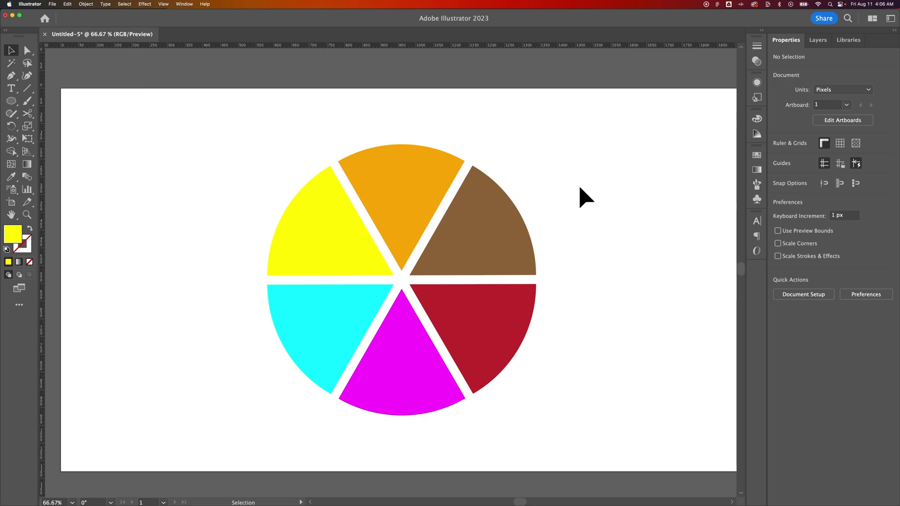
Step: Select the brown, red and magenta slices in turn to check them, then deselect
click(518, 229)
key(a)
key(v)
click(468, 307)
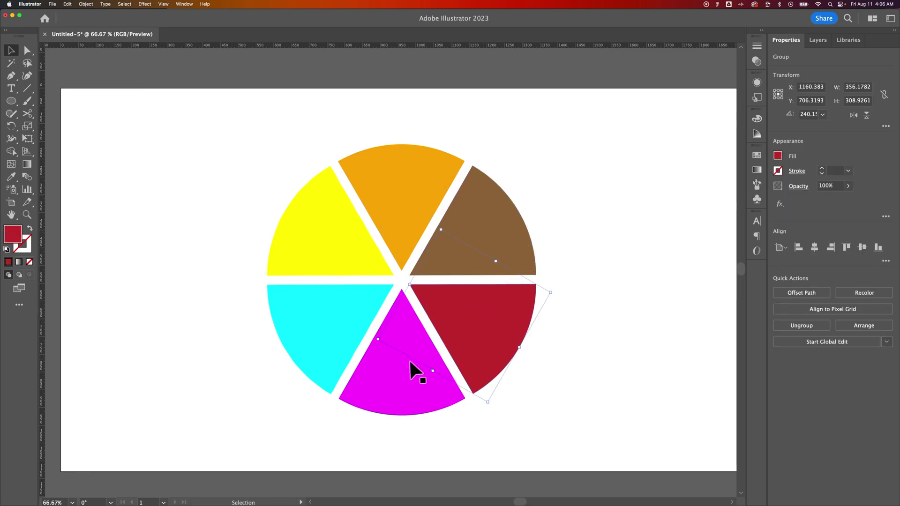
click(410, 359)
click(484, 331)
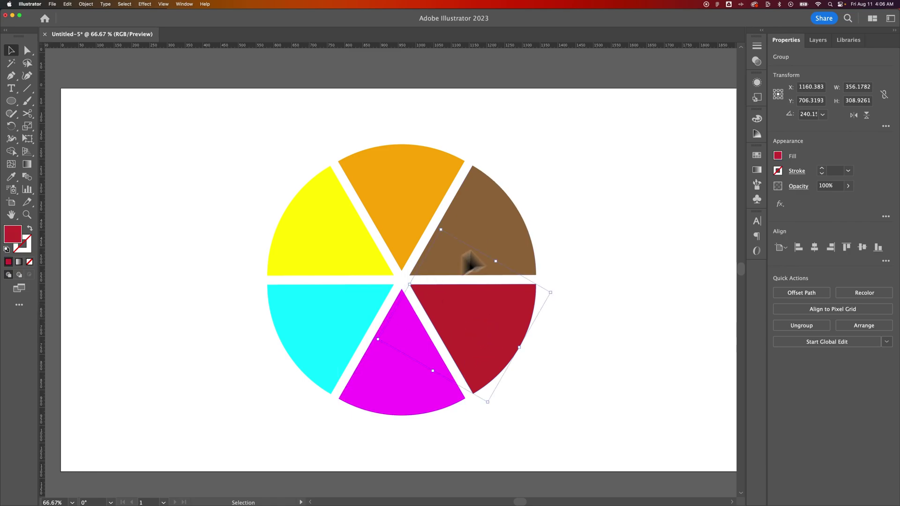
click(567, 203)
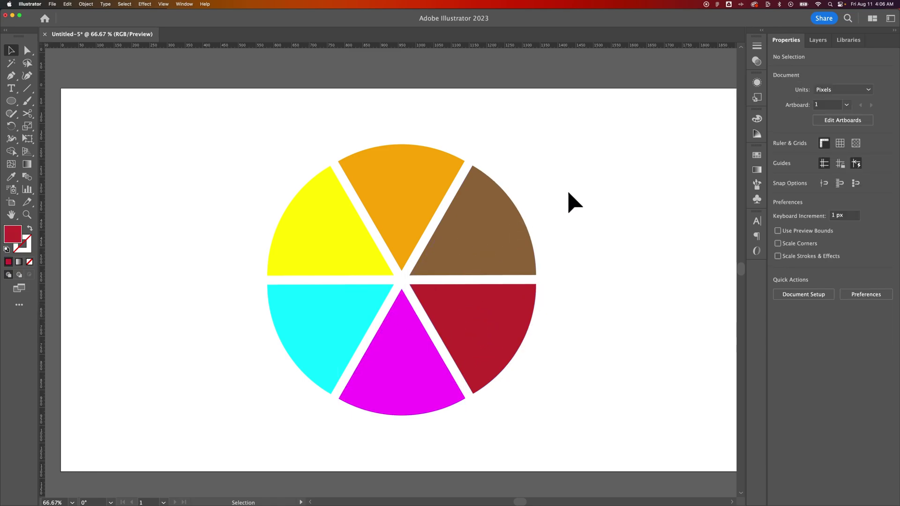